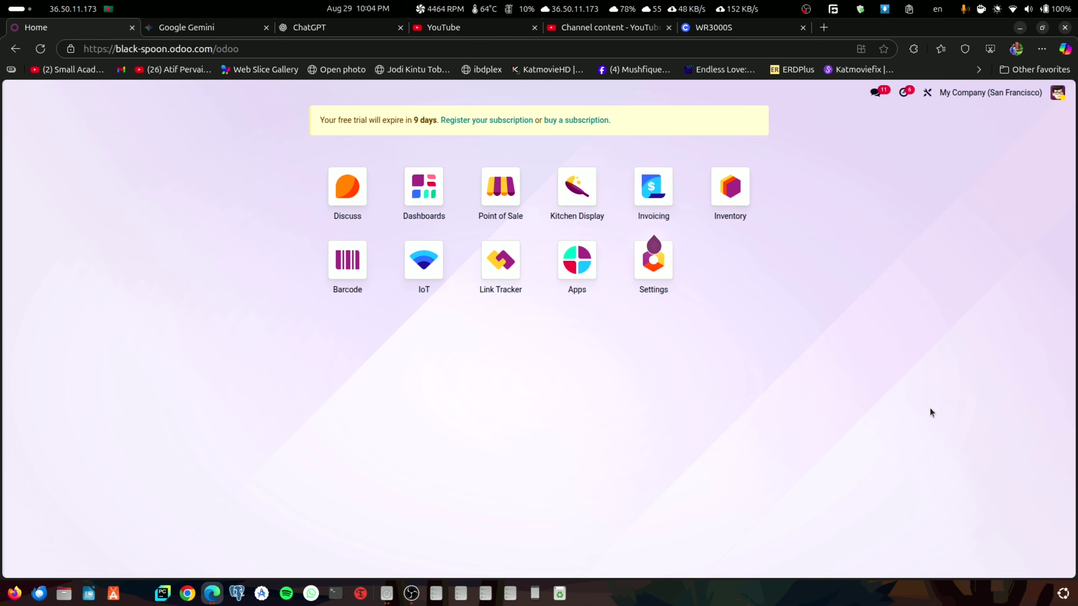
- Enable Promotions, Coupons, Gift Card & Loyalty Program in the Point of Sale settings for the Furniture Shop and save
click(506, 184)
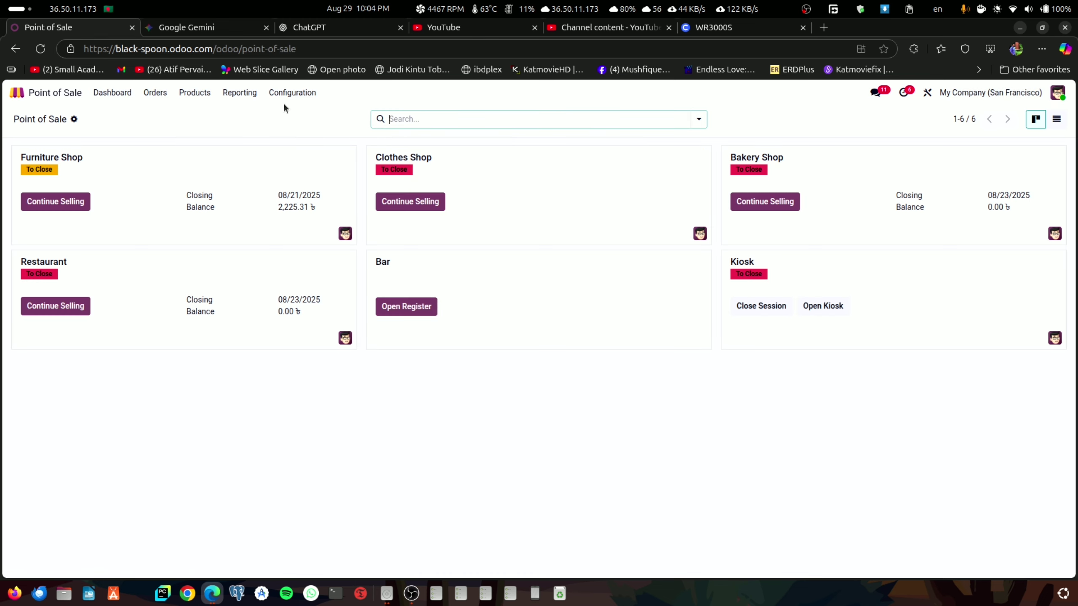
click(292, 93)
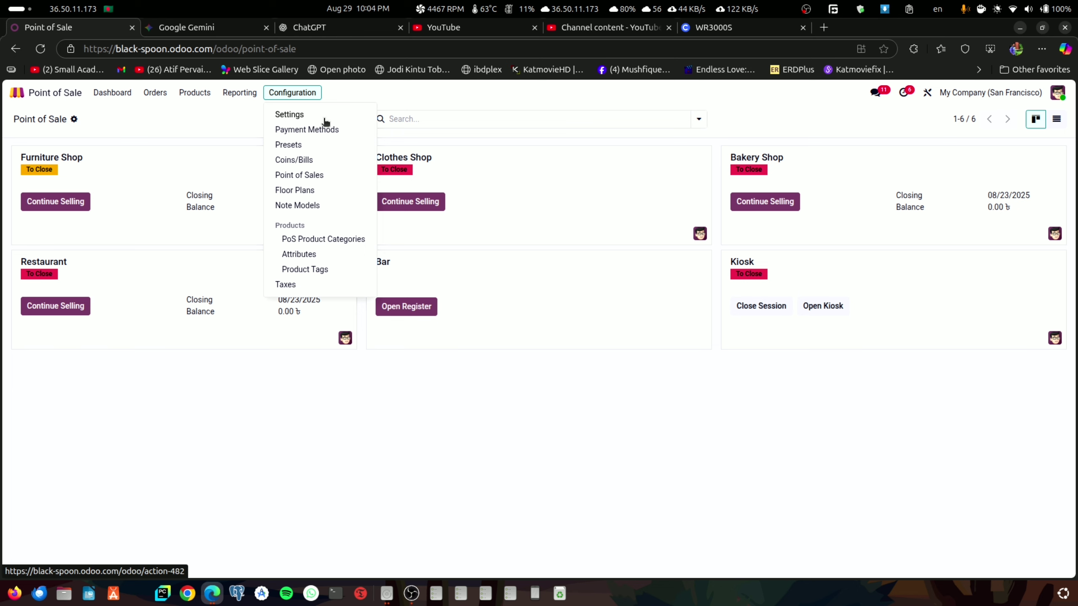
click(324, 119)
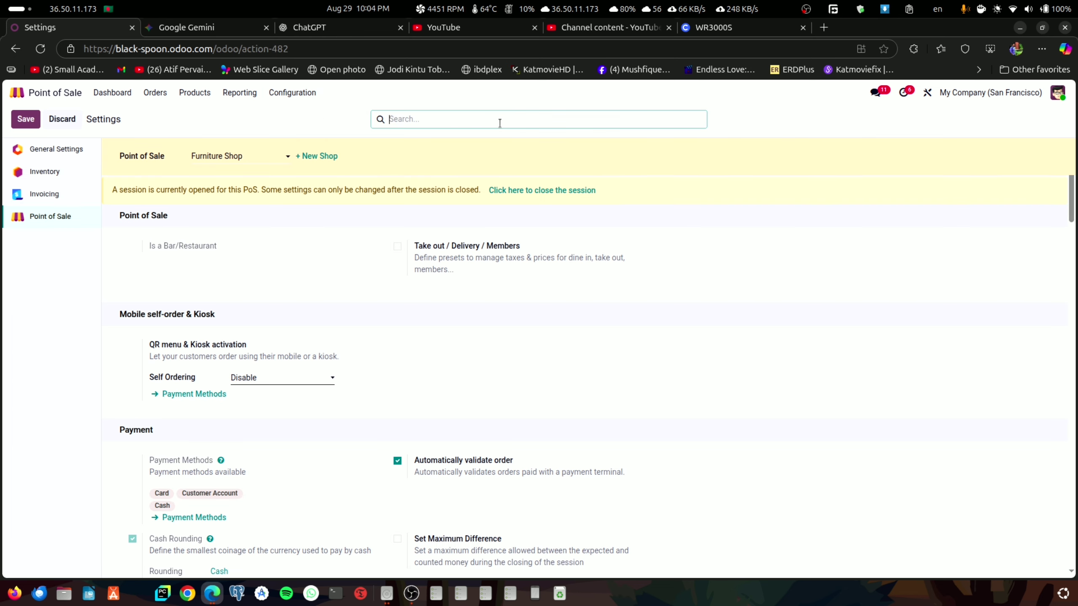
text(loya)
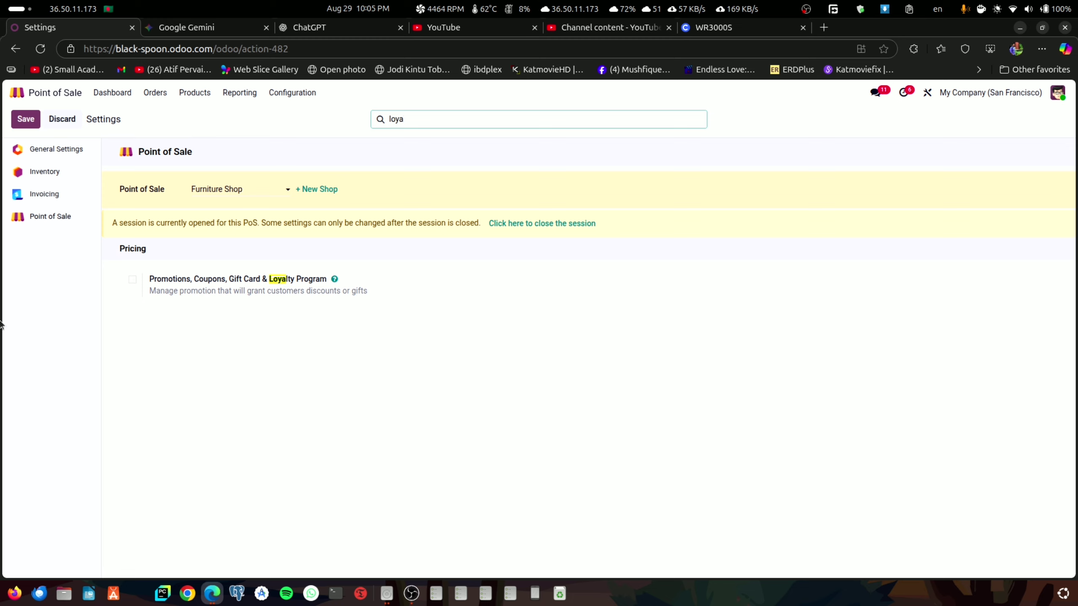
click(130, 281)
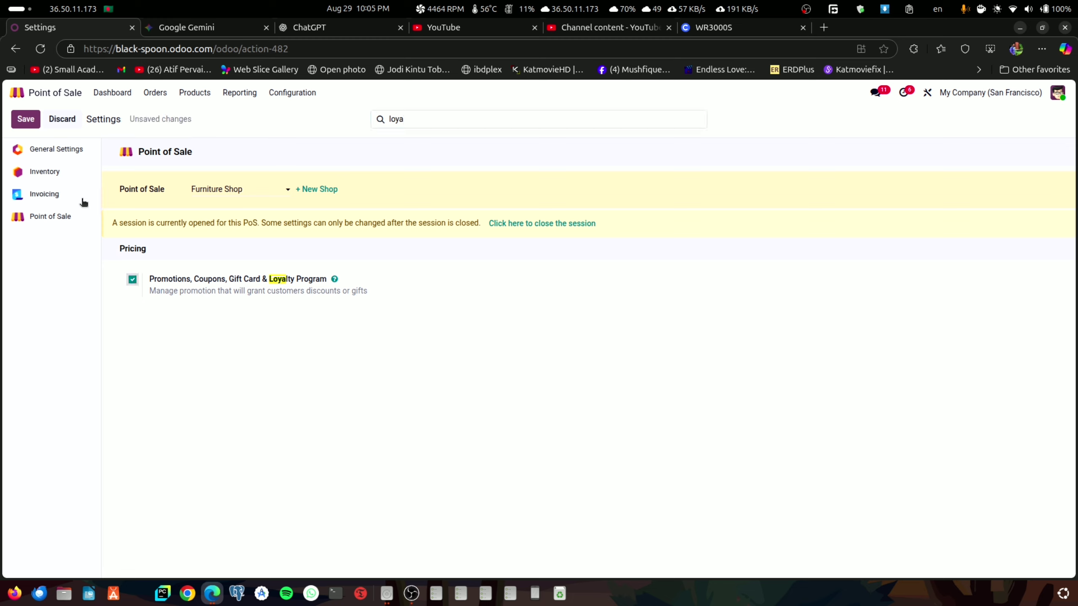
click(26, 122)
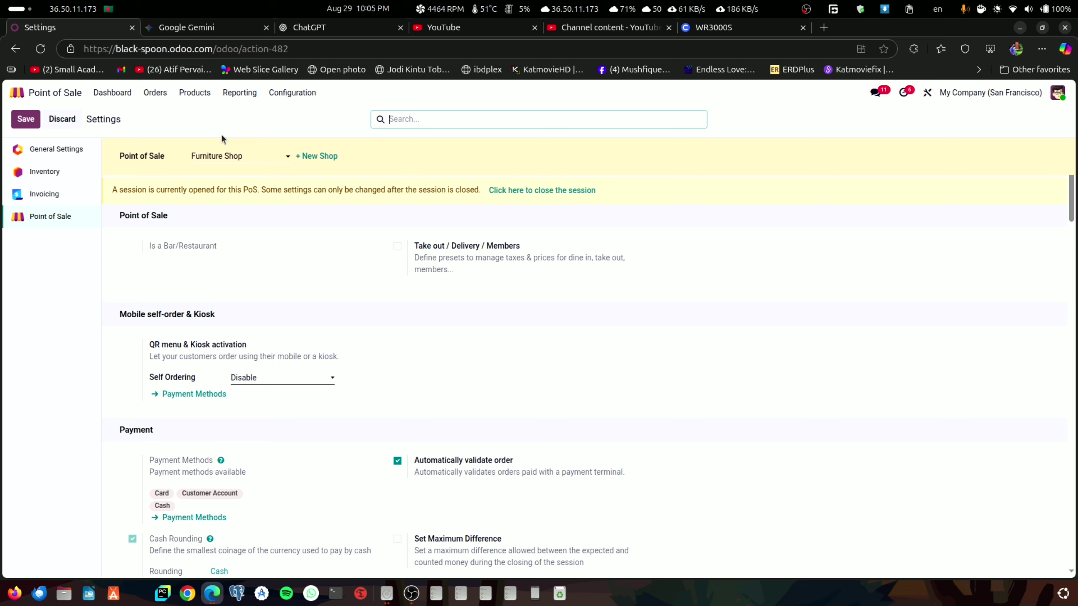
click(234, 156)
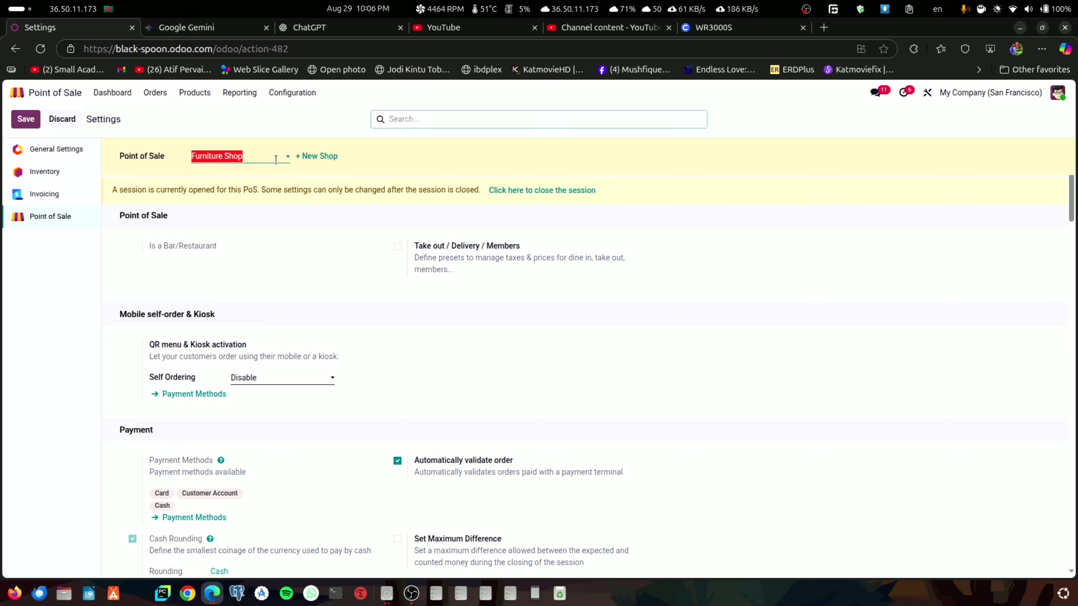
click(228, 177)
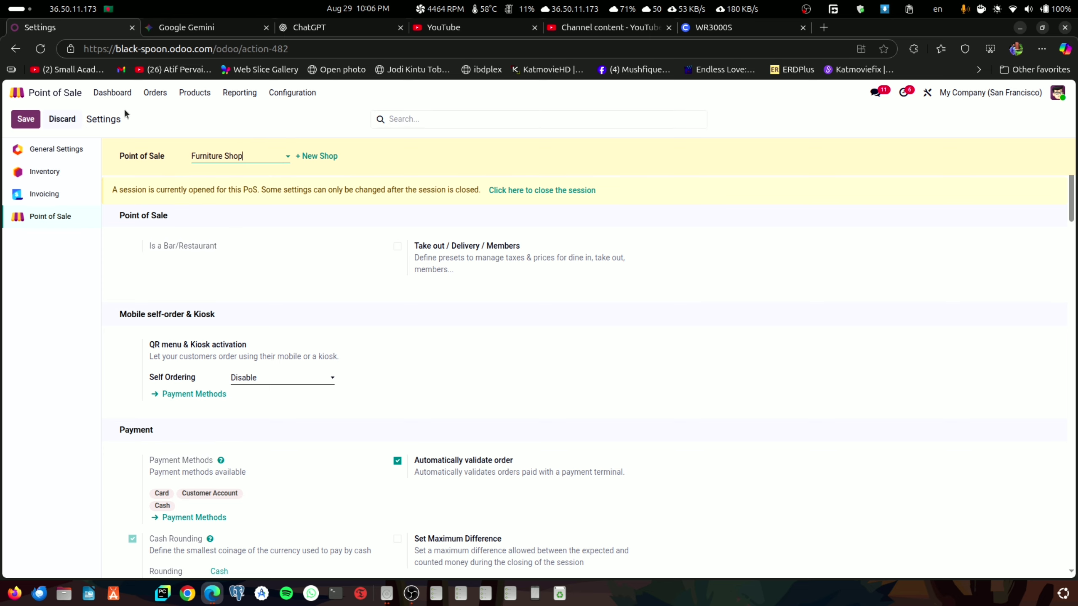
- Create a new Discount & Loyalty program named DEMO with the program type Discount Code
click(100, 94)
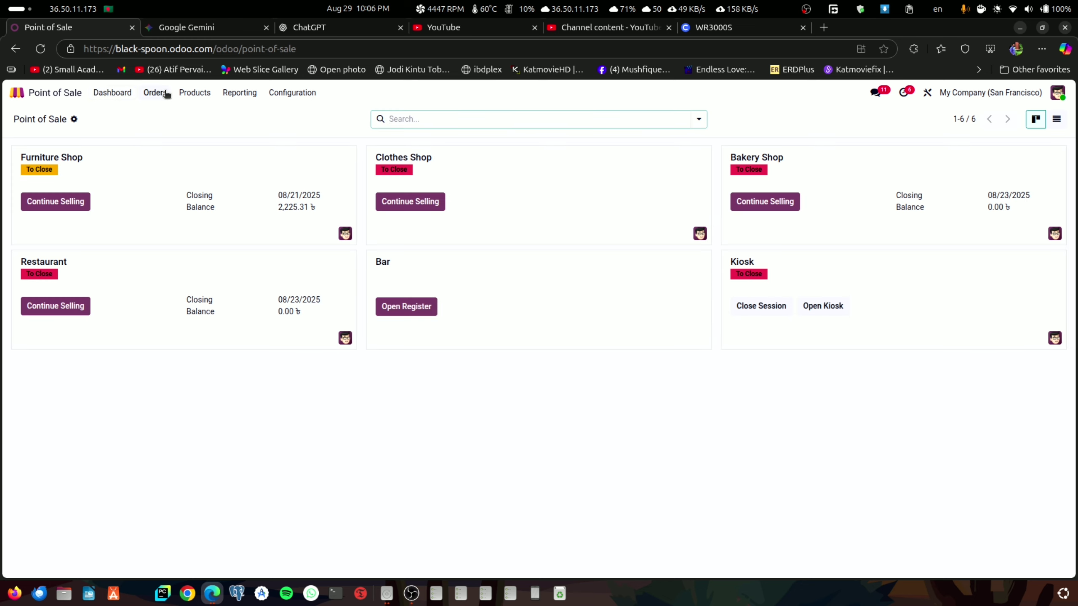
click(187, 92)
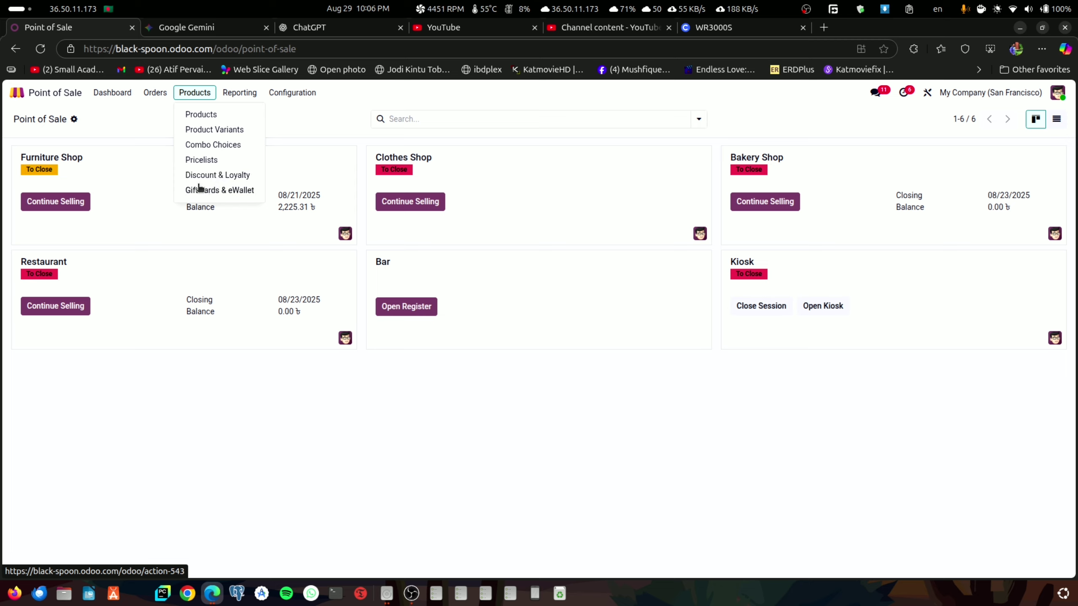
click(223, 177)
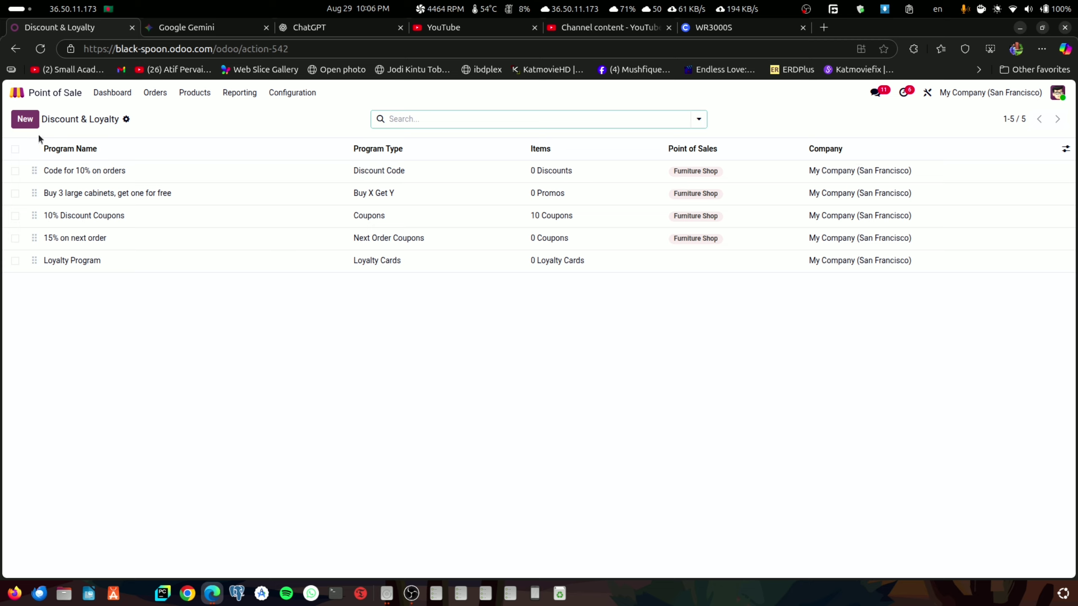
click(25, 121)
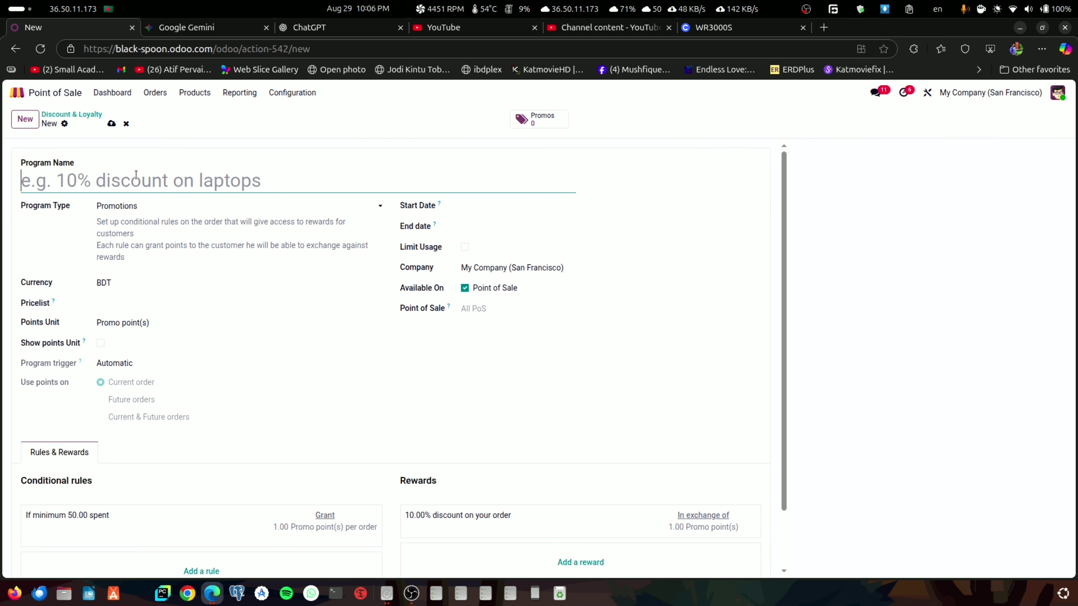
text(DEMO)
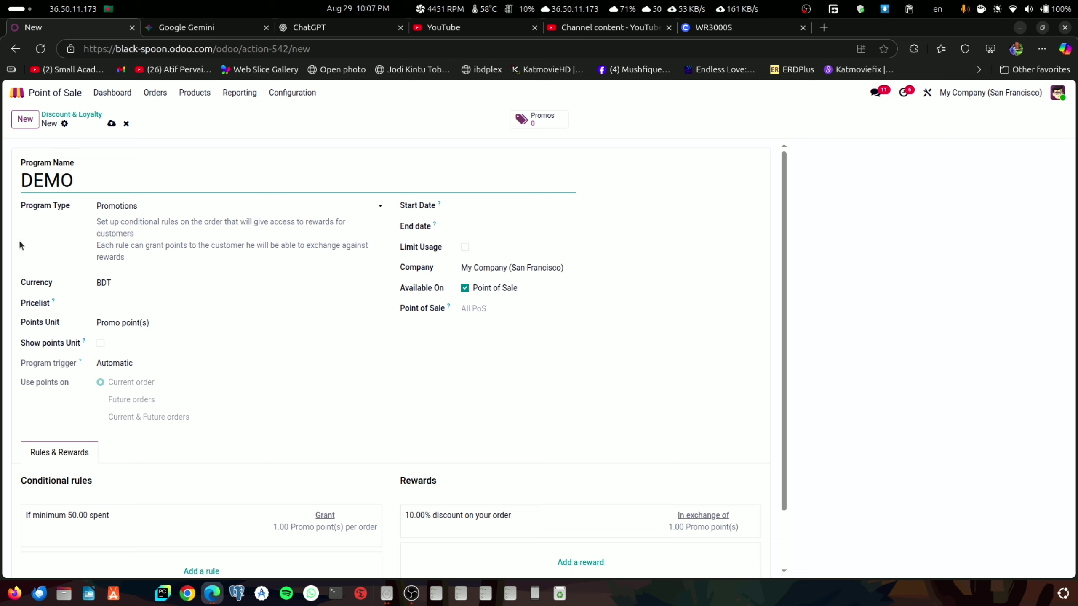
click(132, 208)
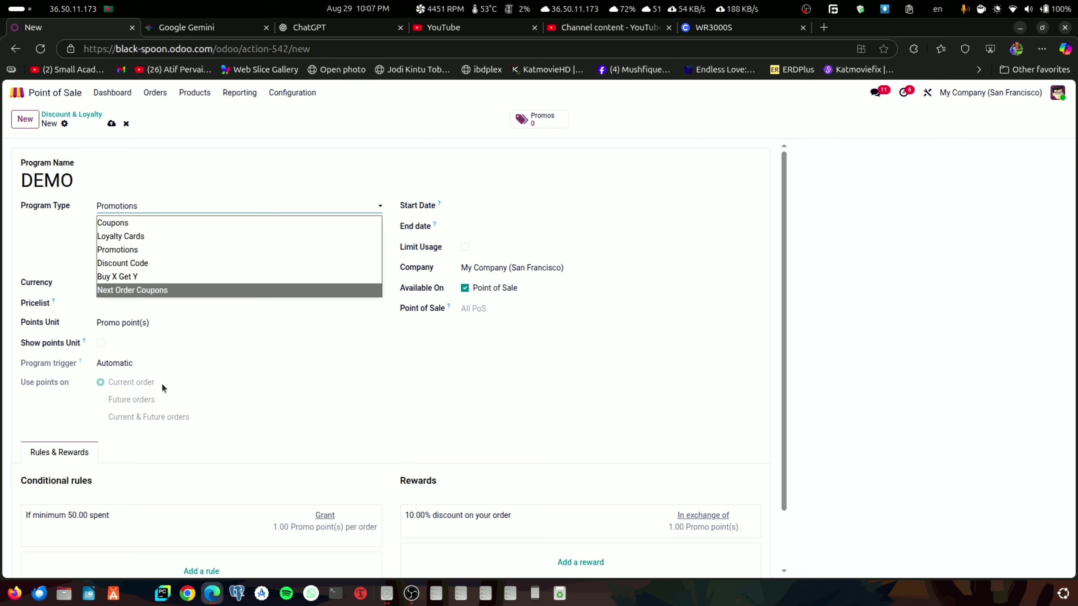
click(141, 264)
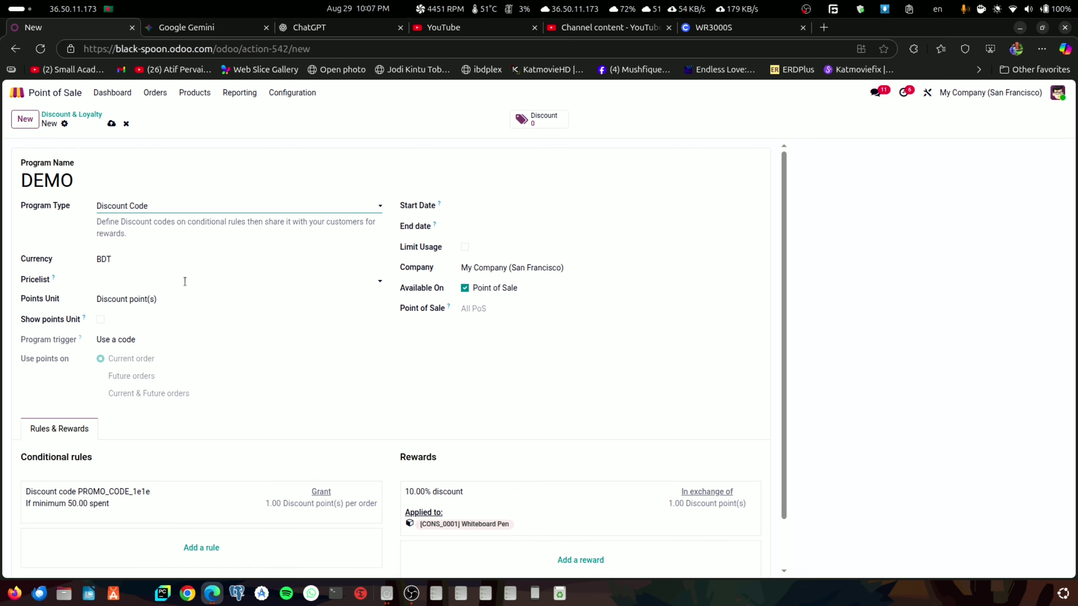
click(474, 211)
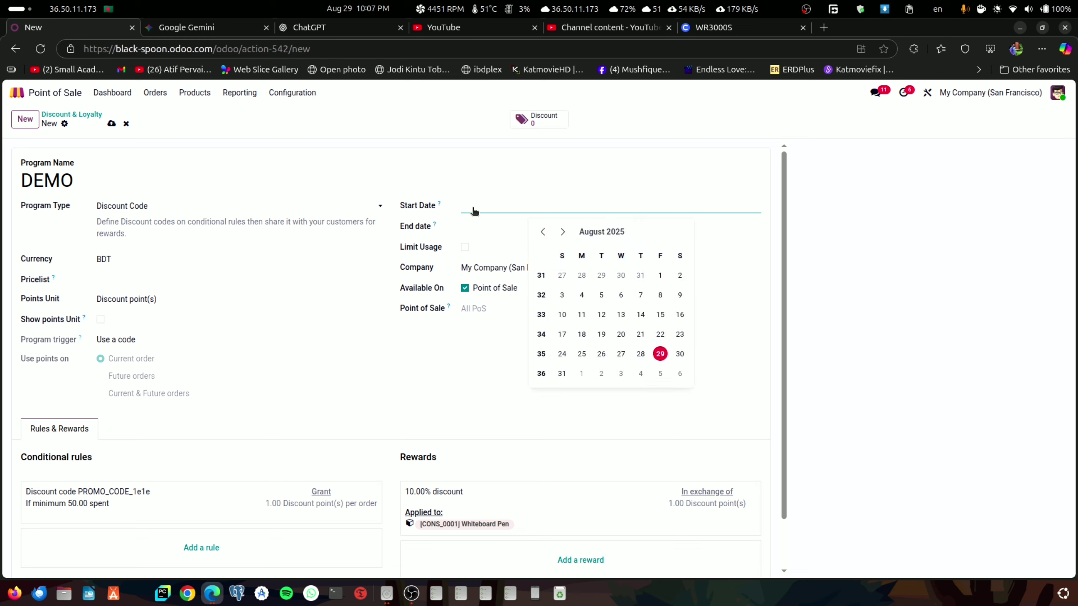
click(464, 247)
click(465, 247)
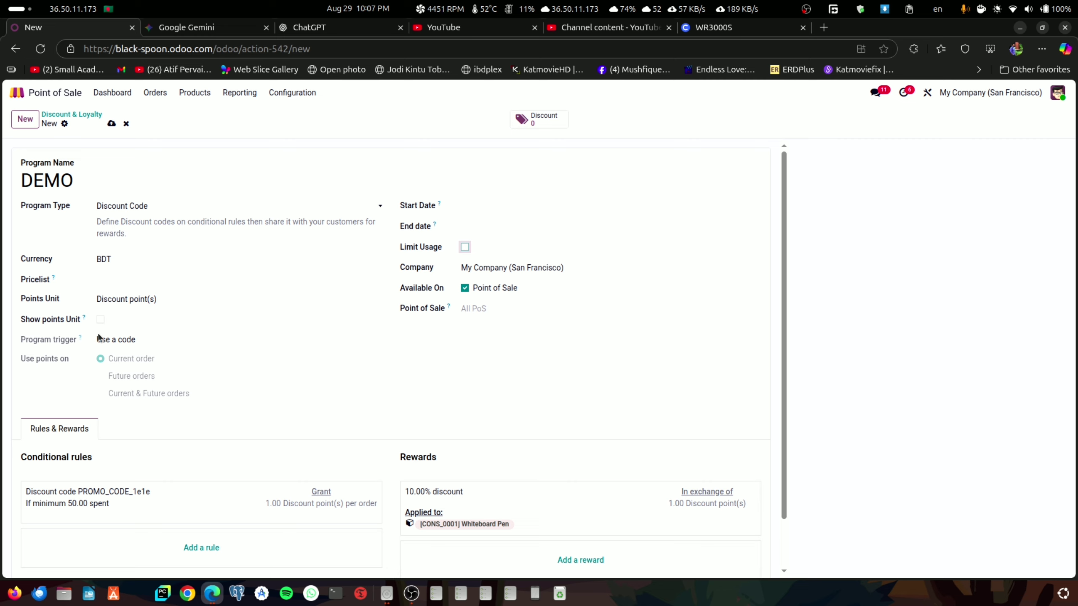
click(101, 320)
click(101, 320)
- Limit the DEMO program's availability to the Furniture Shop point of sale
click(478, 309)
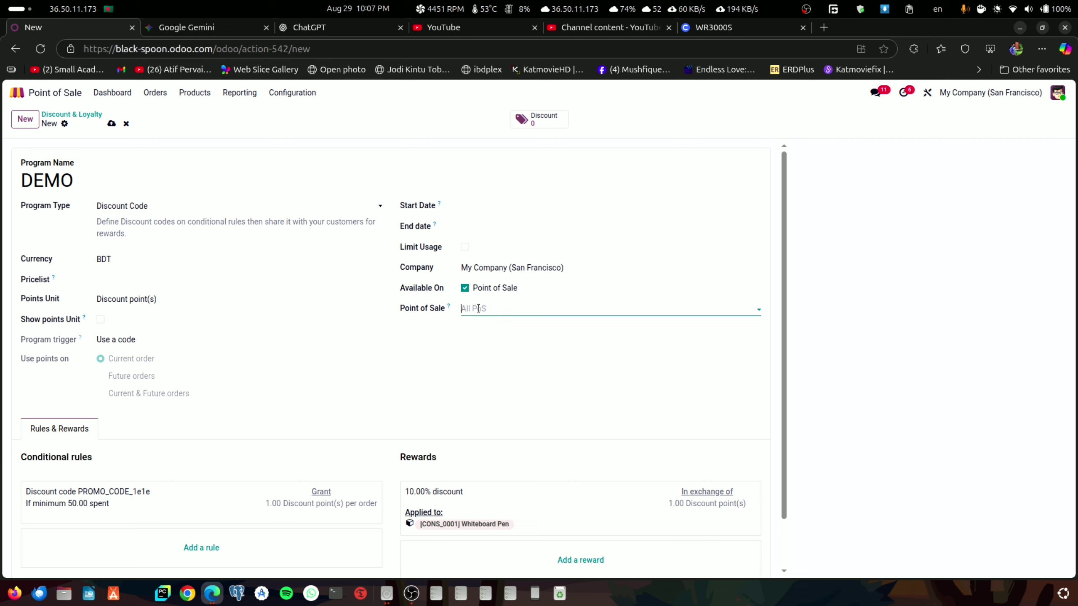
click(486, 325)
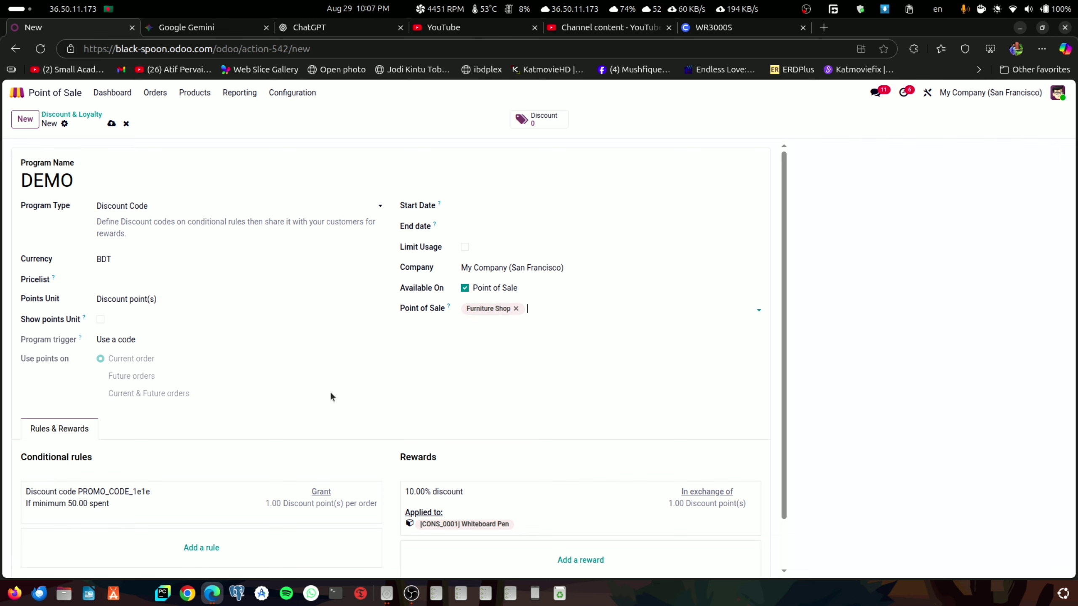
- Set the existing conditional rule to minimum quantity 1, minimum purchase 2.00 and points granted per ৳ spent, and save it
scroll(331, 397, down, 1)
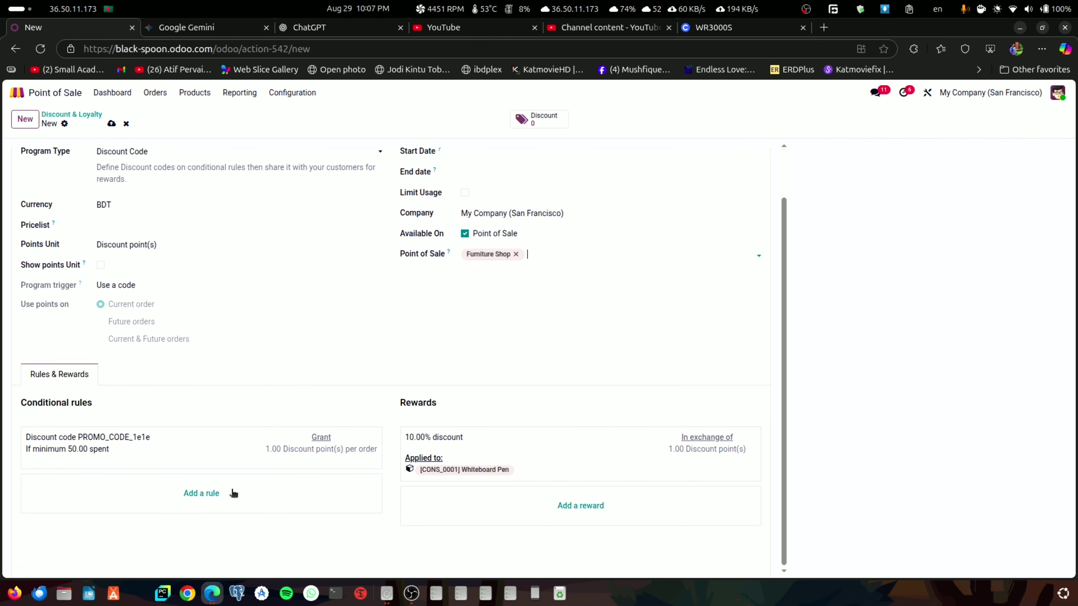
click(97, 443)
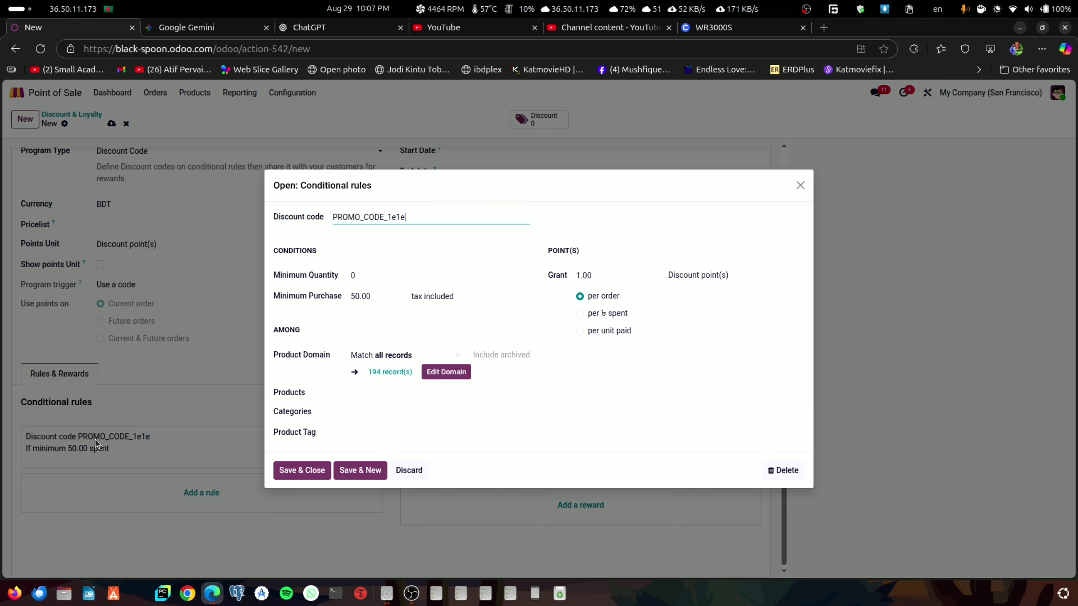
click(359, 281)
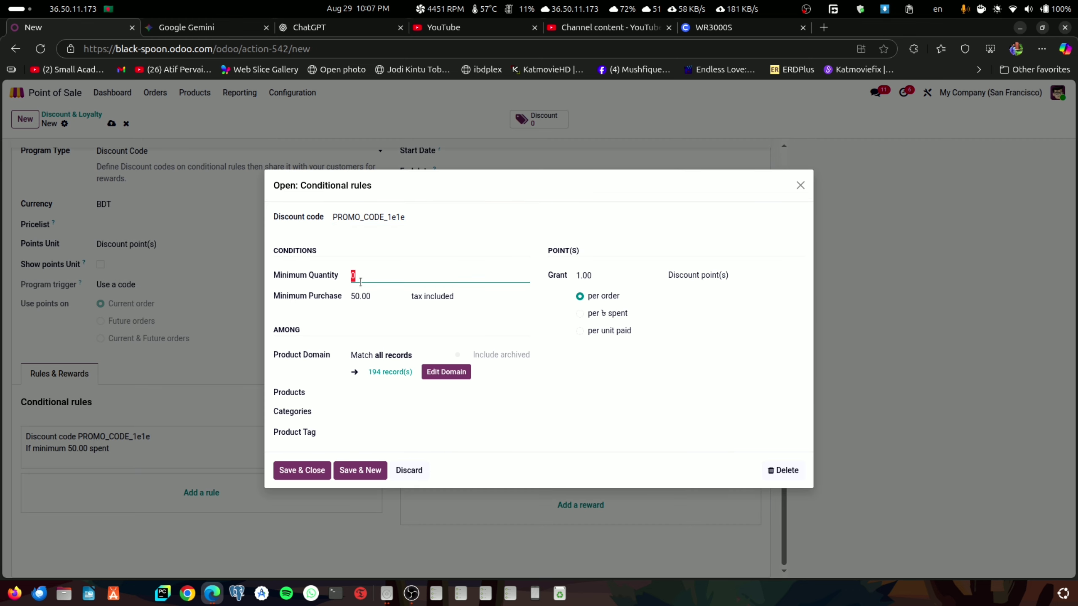
text(1)
click(353, 297)
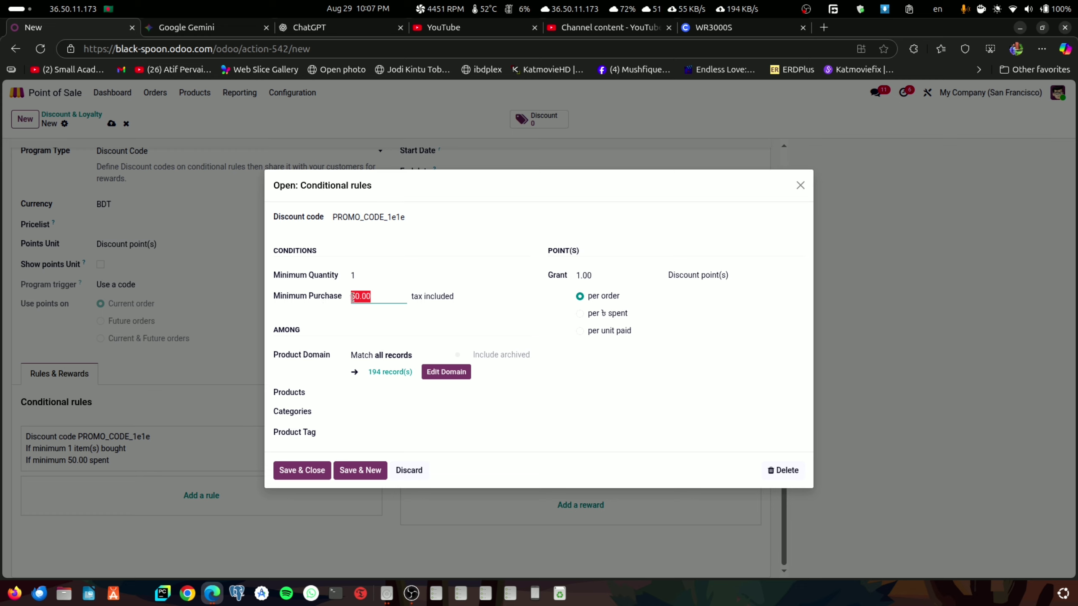
text(2)
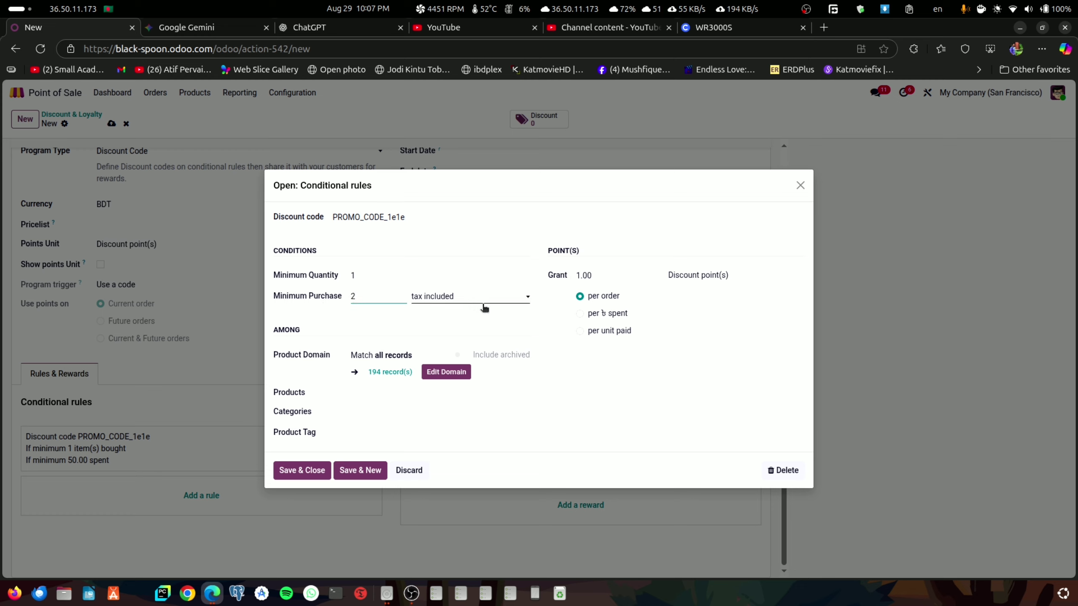
double_click(584, 275)
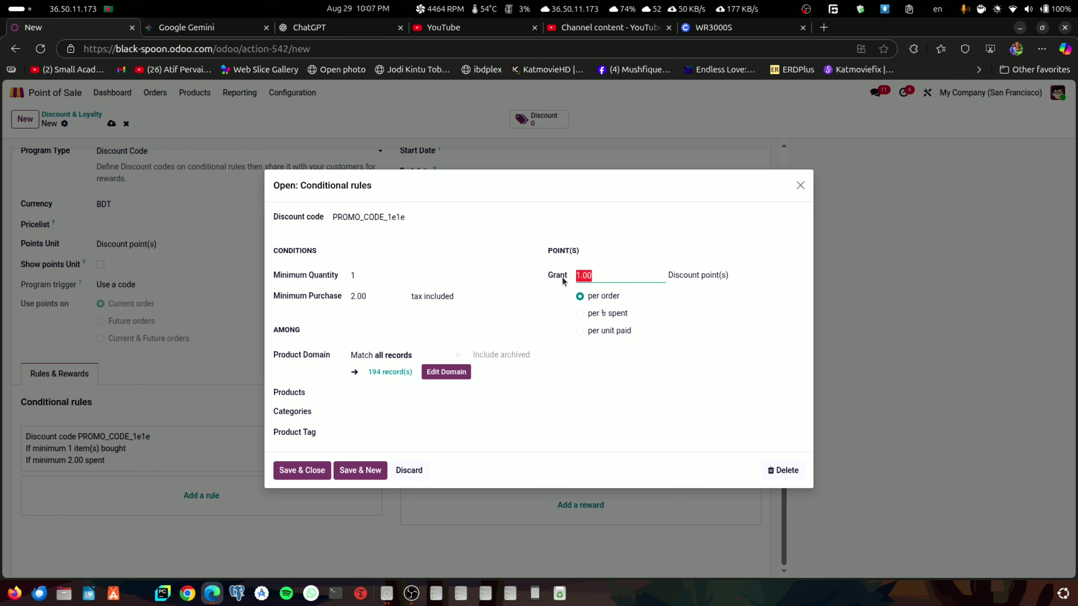
click(580, 315)
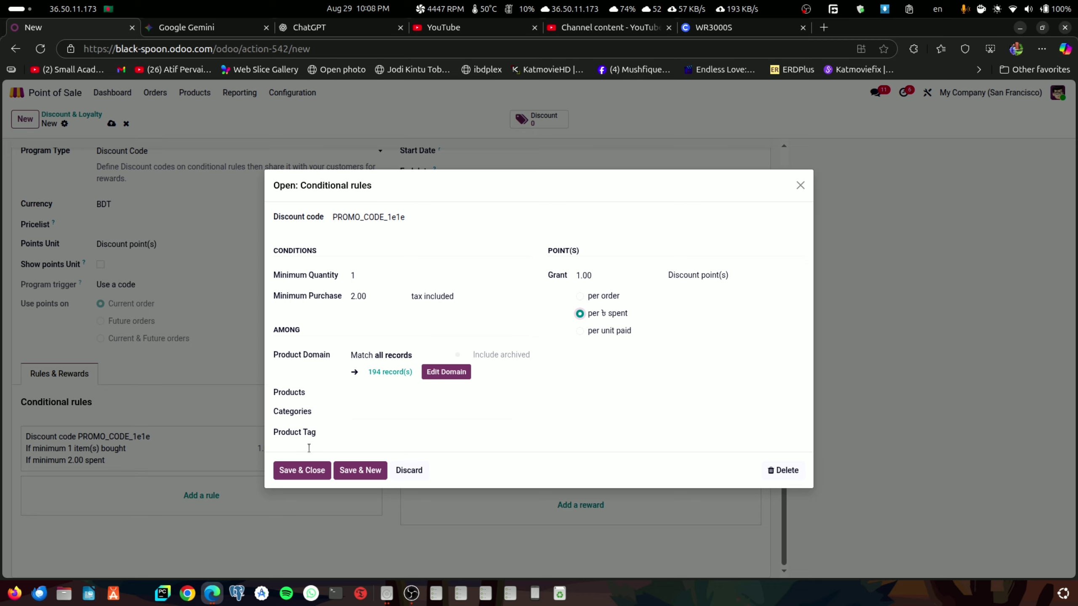
click(311, 478)
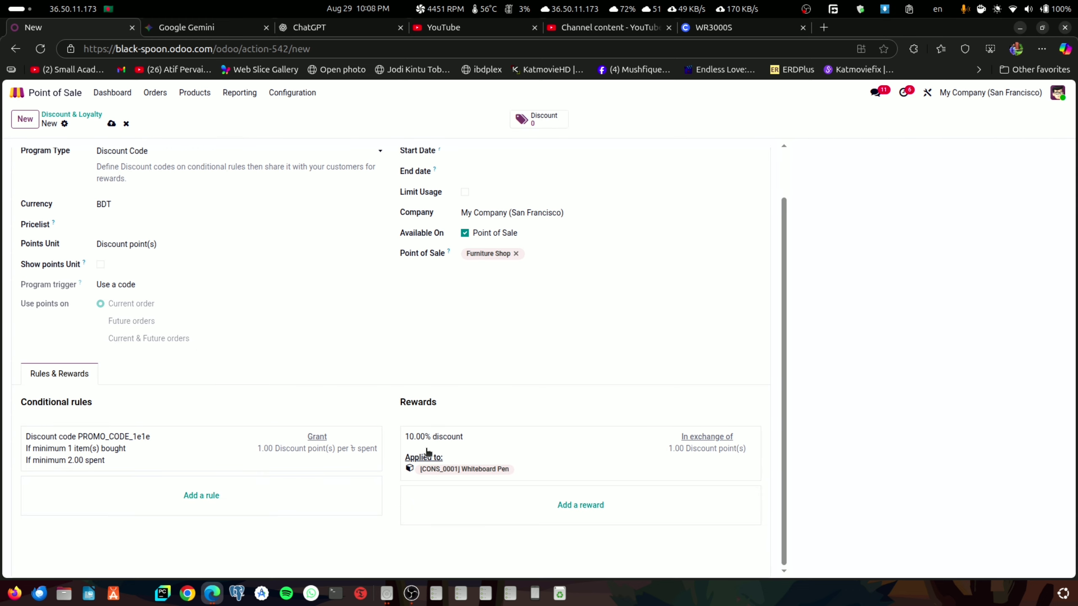
- Apply the 10% discount reward to the whole order with a maximum discount of 1000 ৳, and save the reward
click(475, 442)
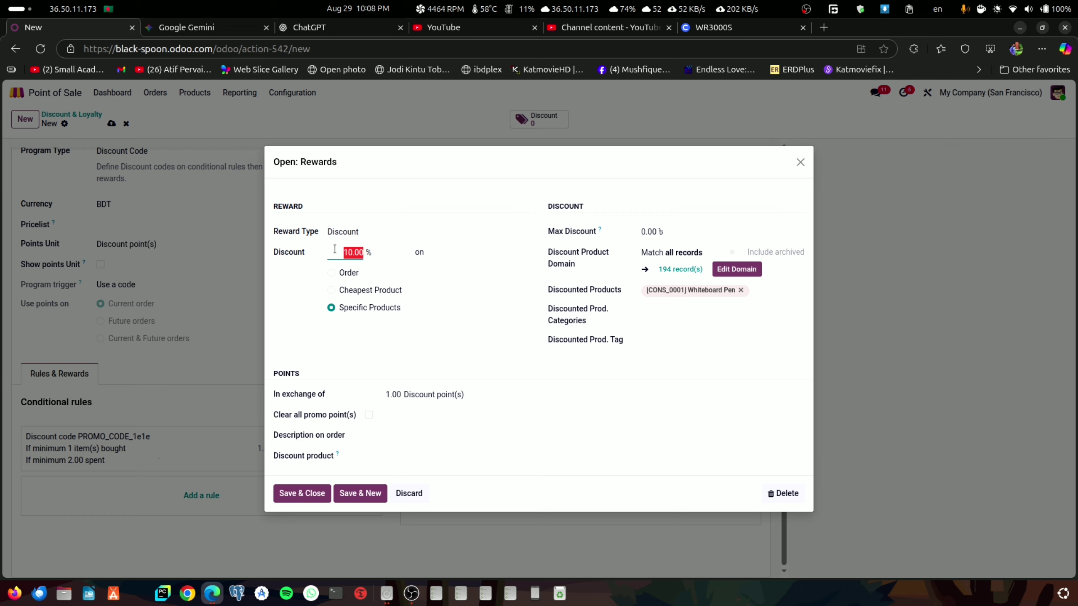
drag(366, 163, 405, 85)
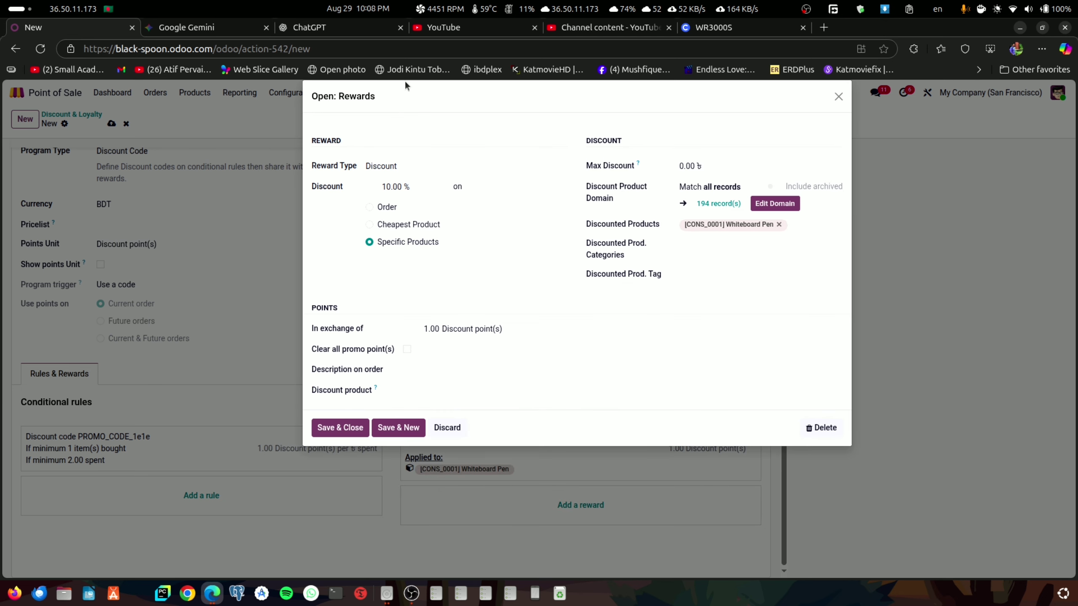
click(377, 184)
click(370, 207)
click(376, 201)
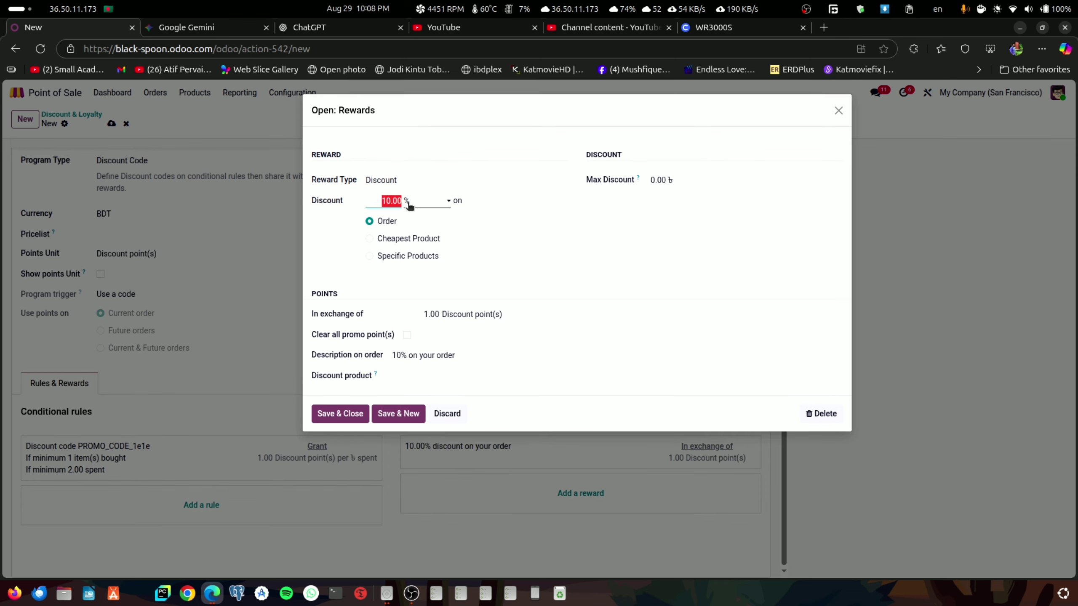
click(665, 179)
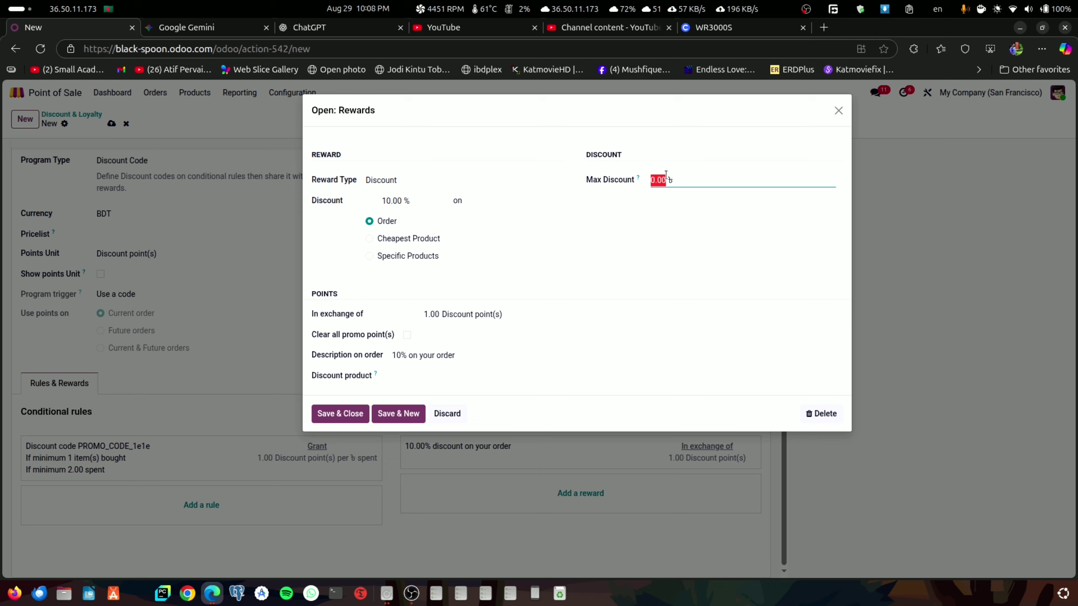
text(1000)
click(399, 354)
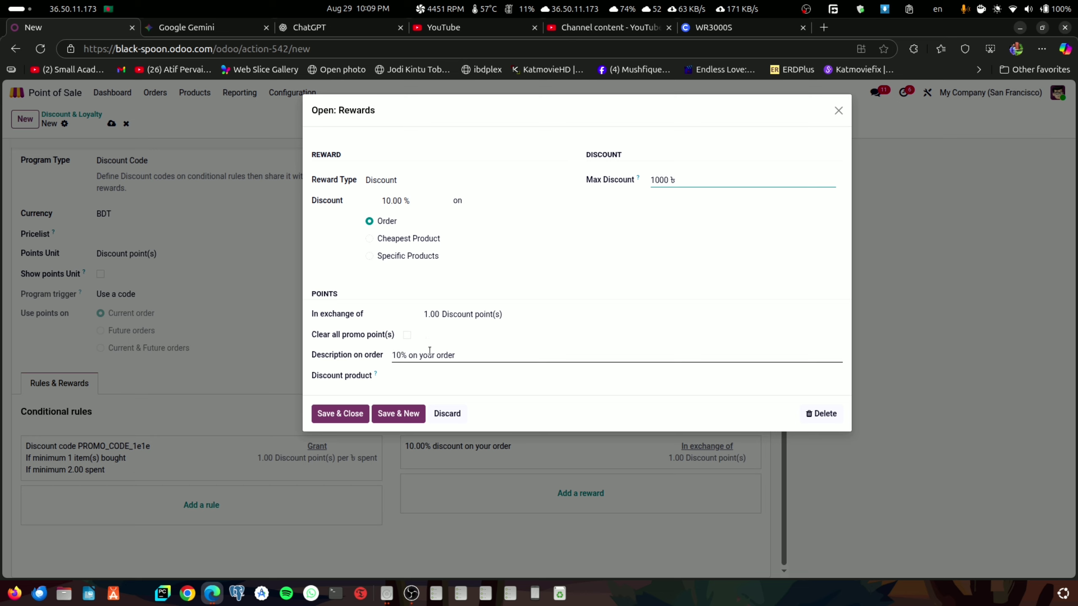
click(406, 375)
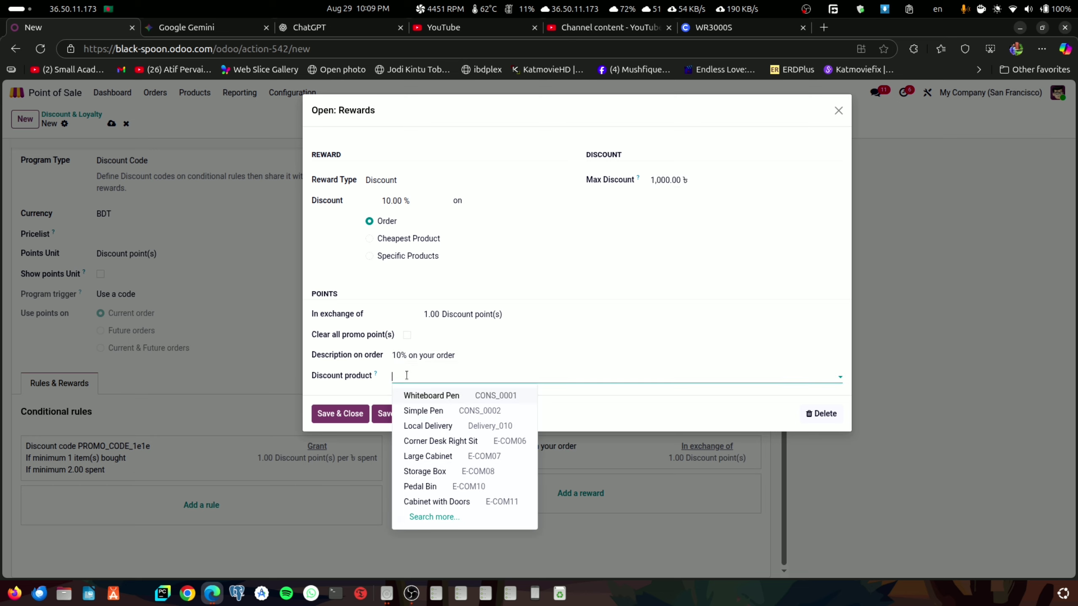
click(536, 286)
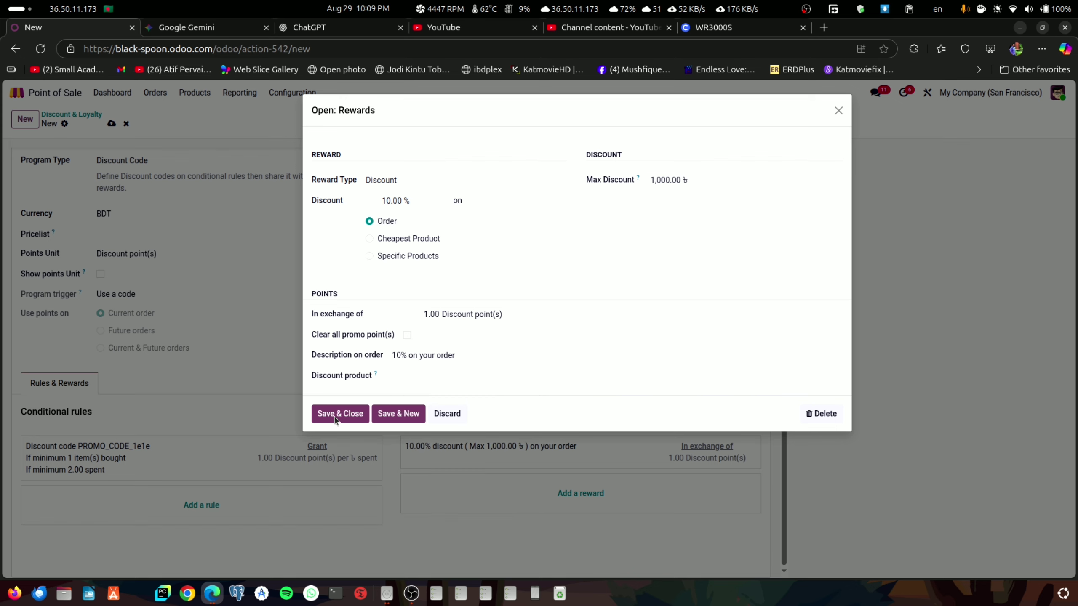
click(347, 414)
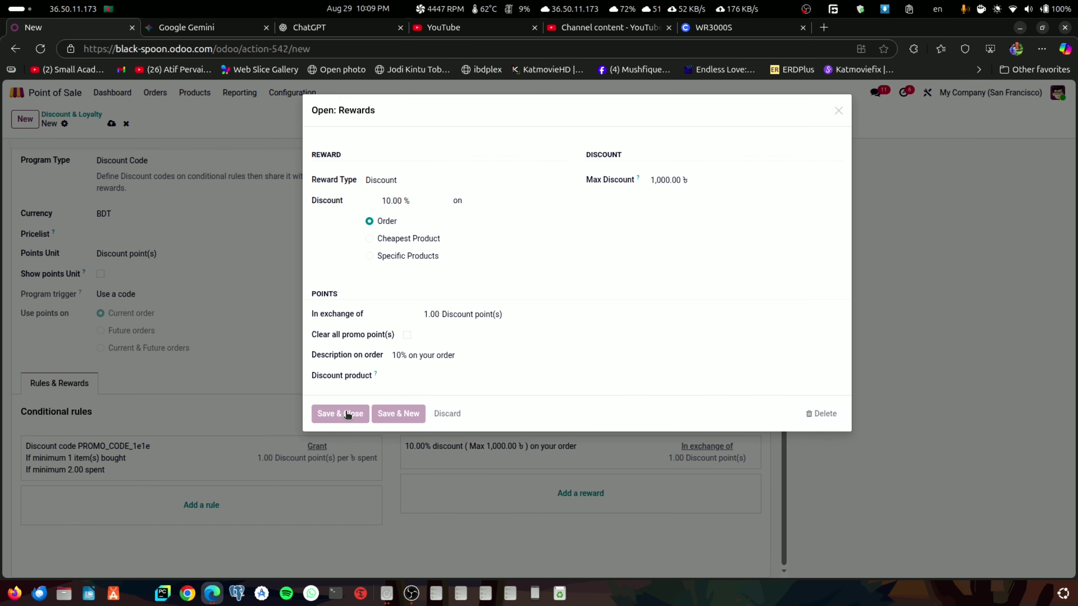
- Save the DEMO program and add Office Design Software to an order in the Furniture Shop register
click(111, 124)
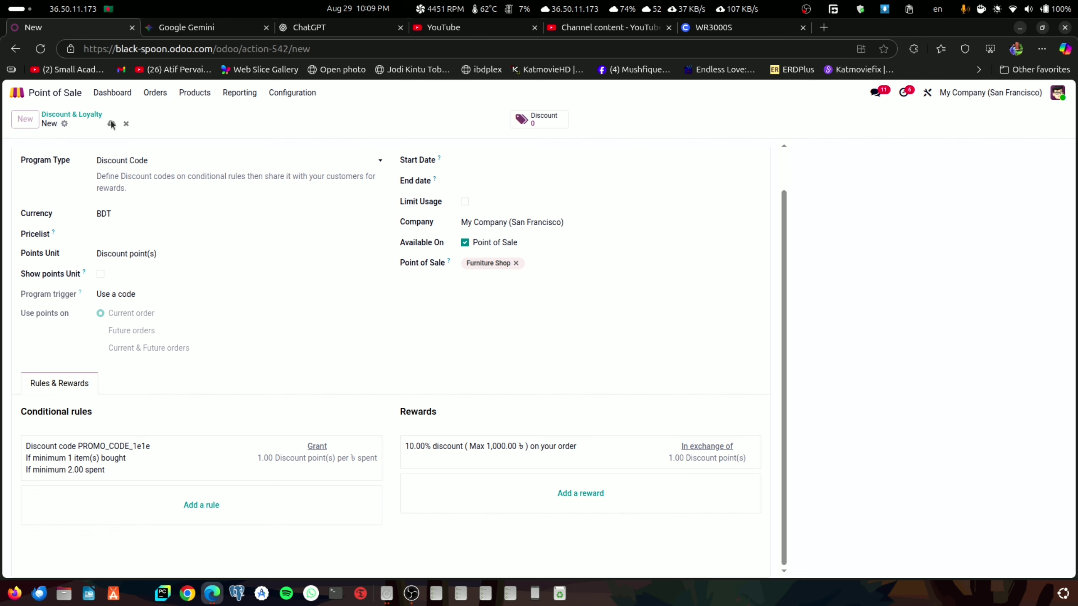
click(75, 115)
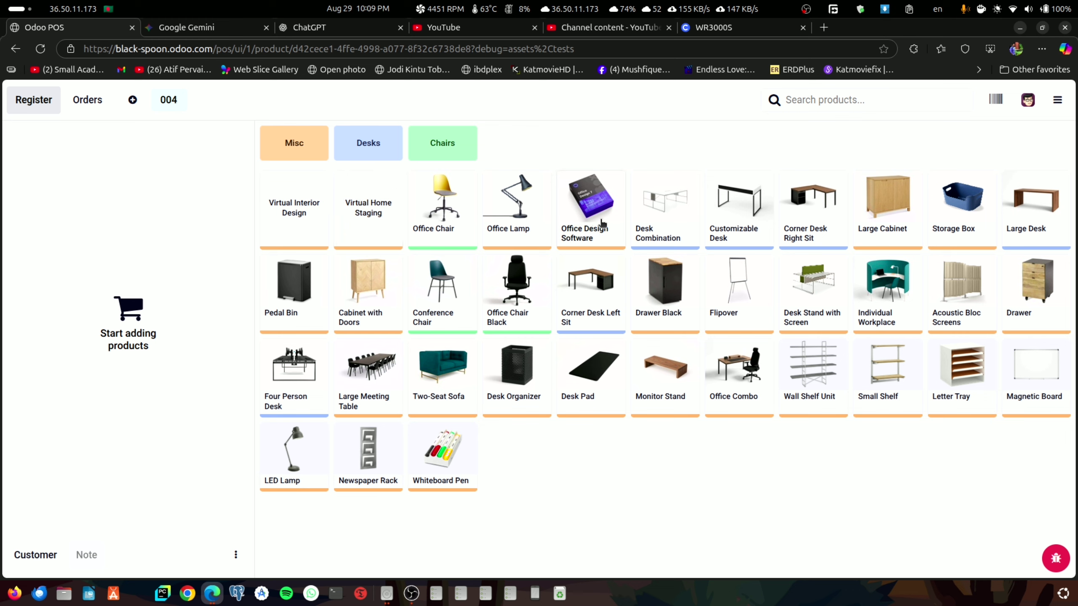
click(601, 224)
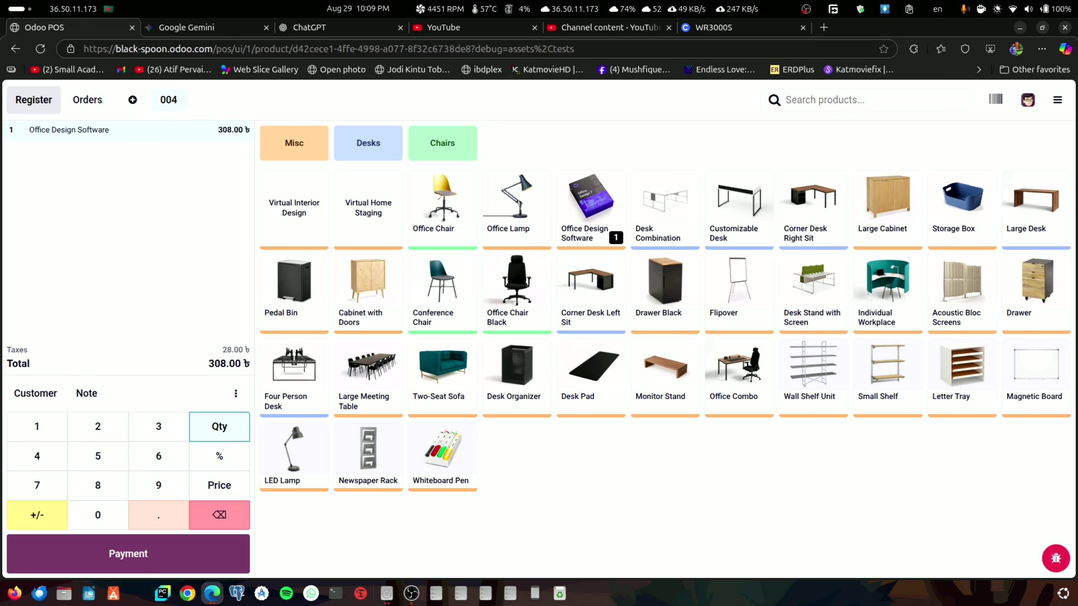
- Return to the backend and look up the discount code in the DEMO program's conditional rule, leaving the rule unedited
click(1056, 101)
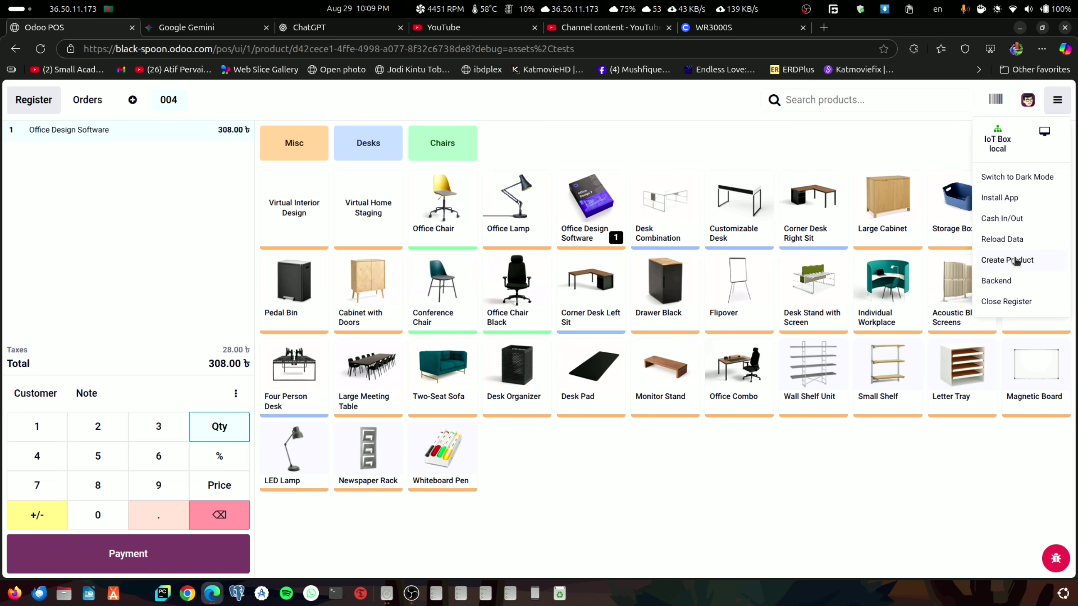
click(993, 281)
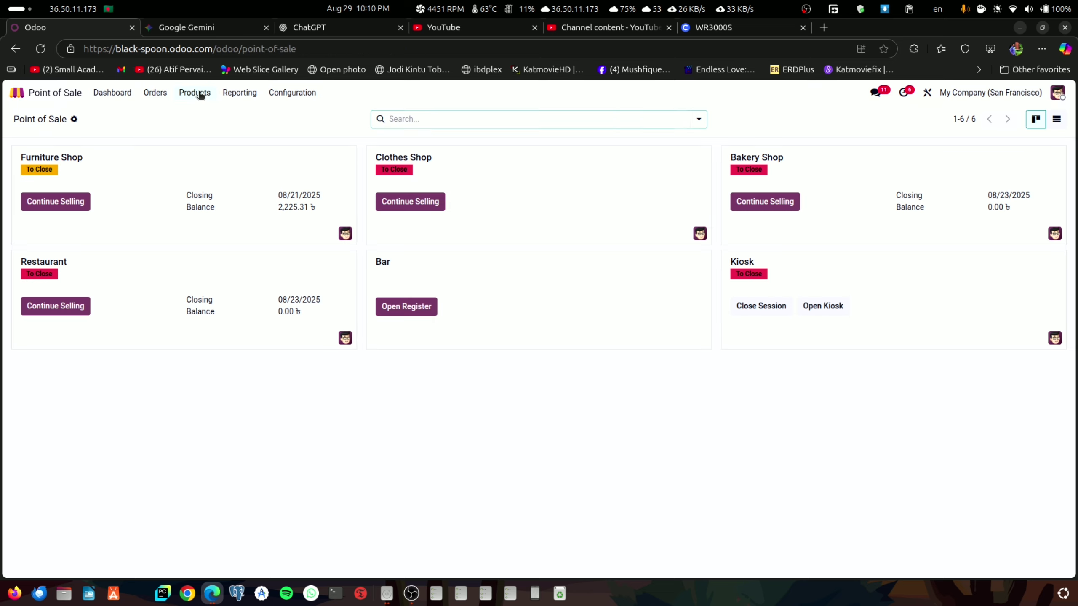
click(200, 93)
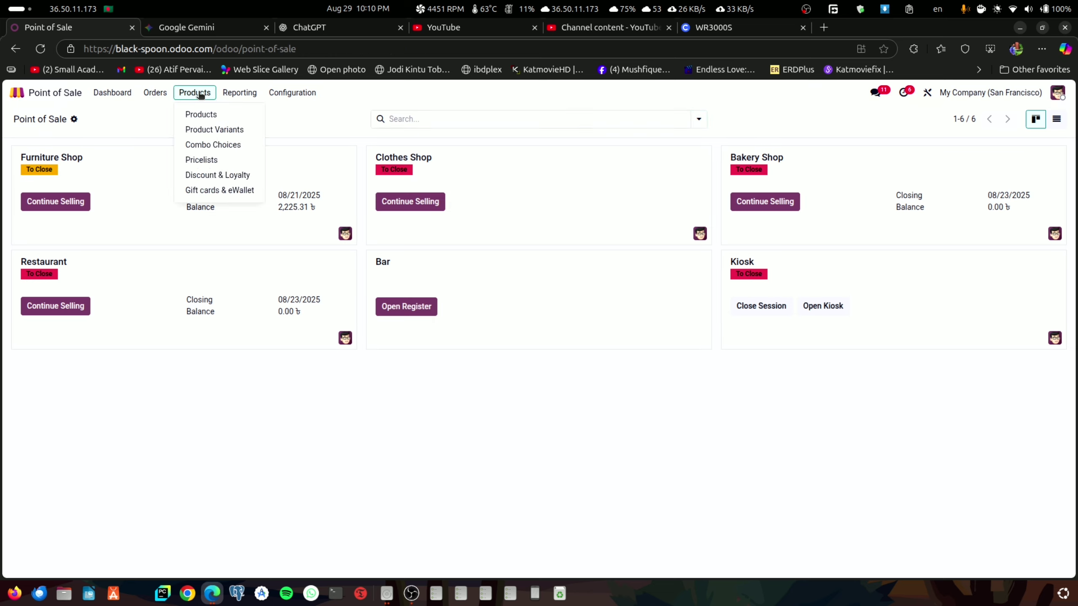
click(213, 175)
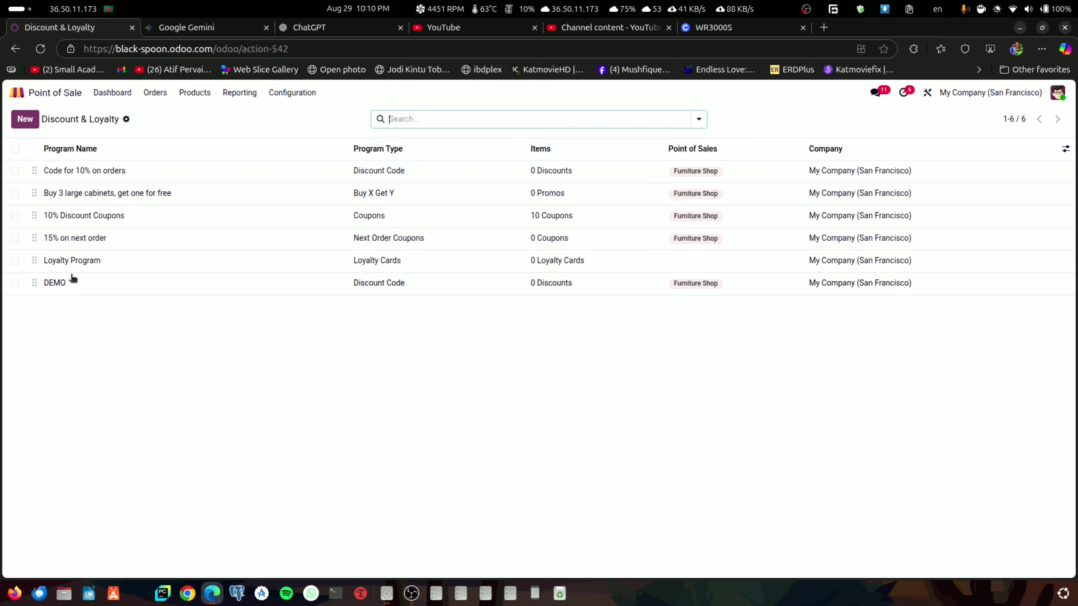
click(64, 284)
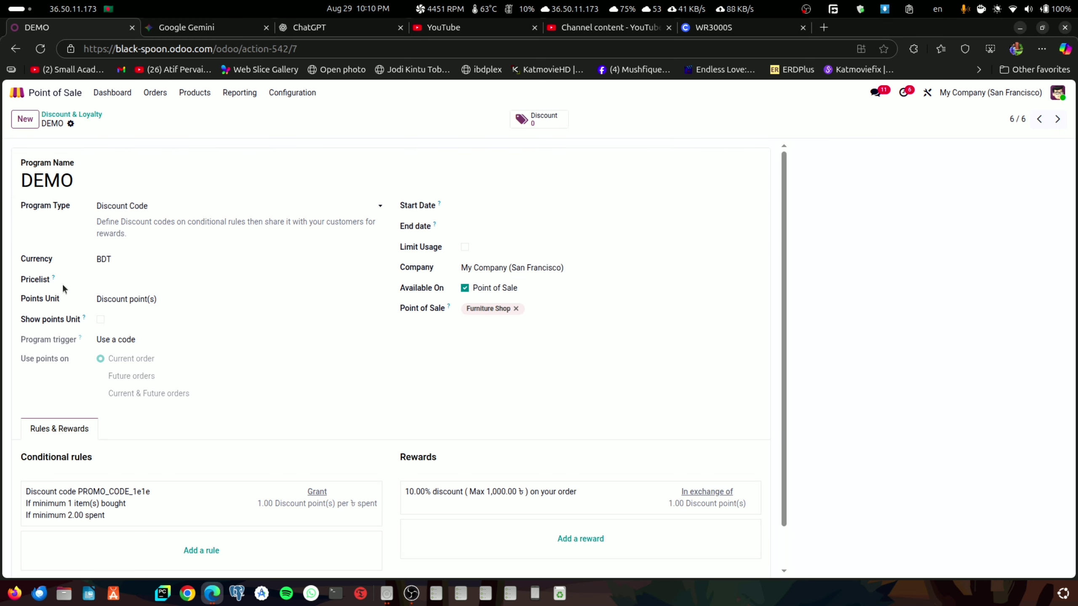
scroll(63, 283, down, 1)
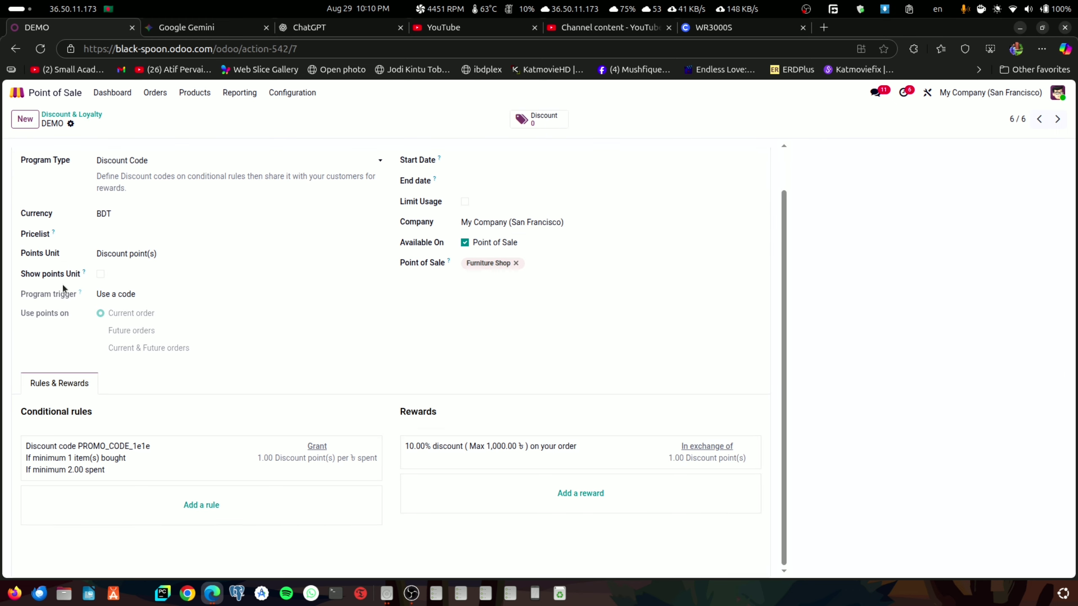
click(177, 443)
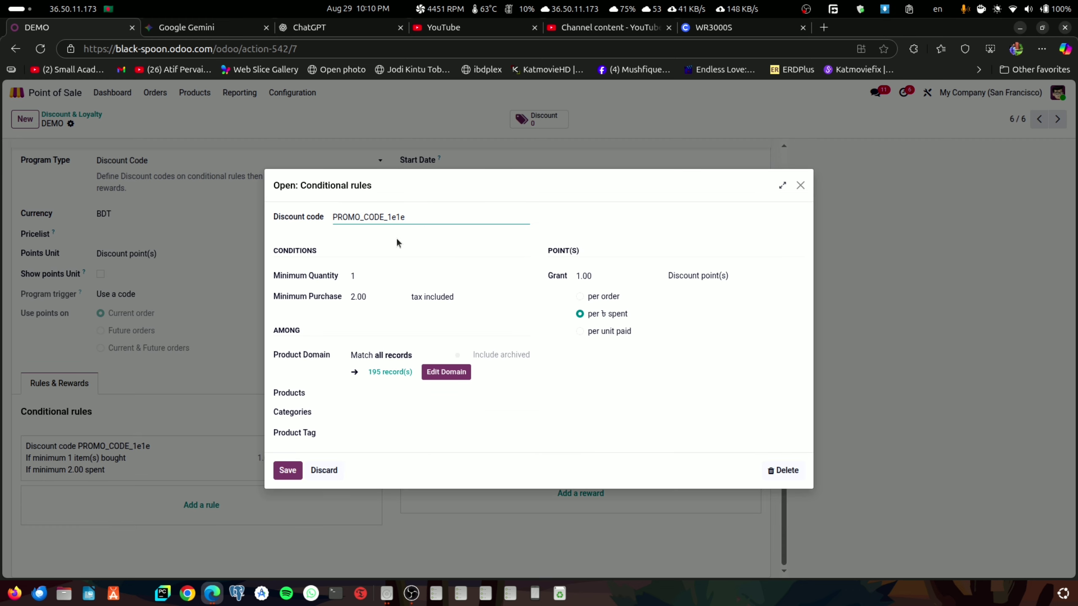
key(ctrl+a)
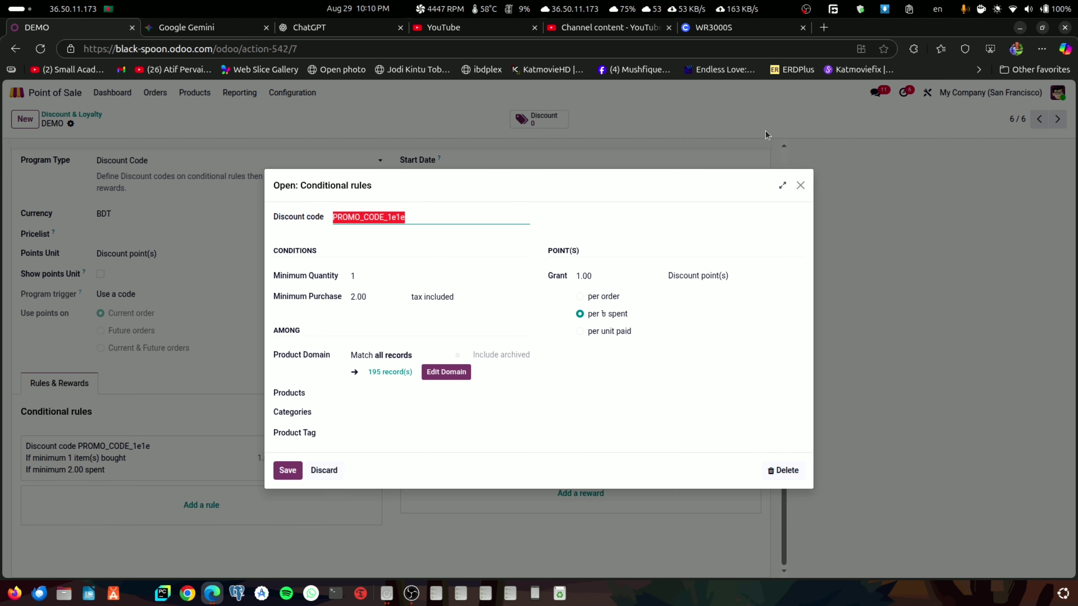
click(800, 185)
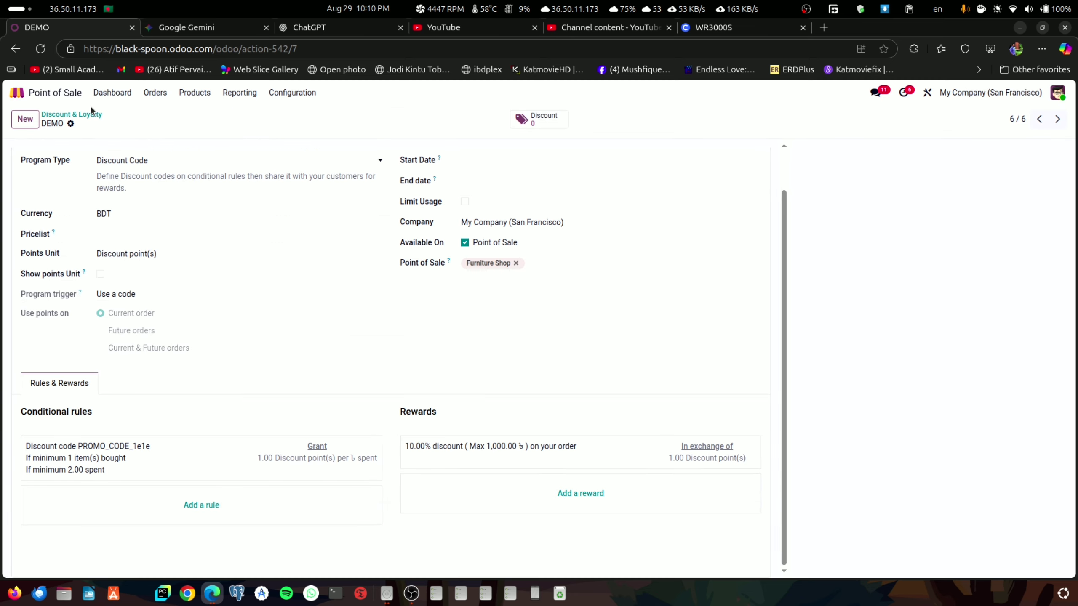
- Return to the point of sale register and apply the discount code PROMO_CODE_3bb5 to the current order
click(113, 93)
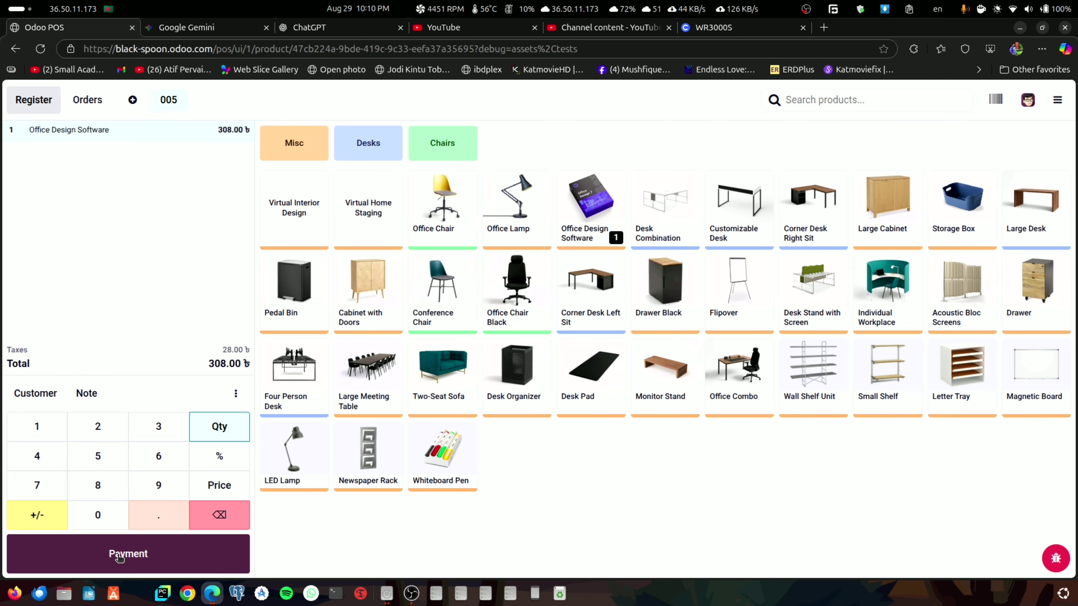
click(236, 393)
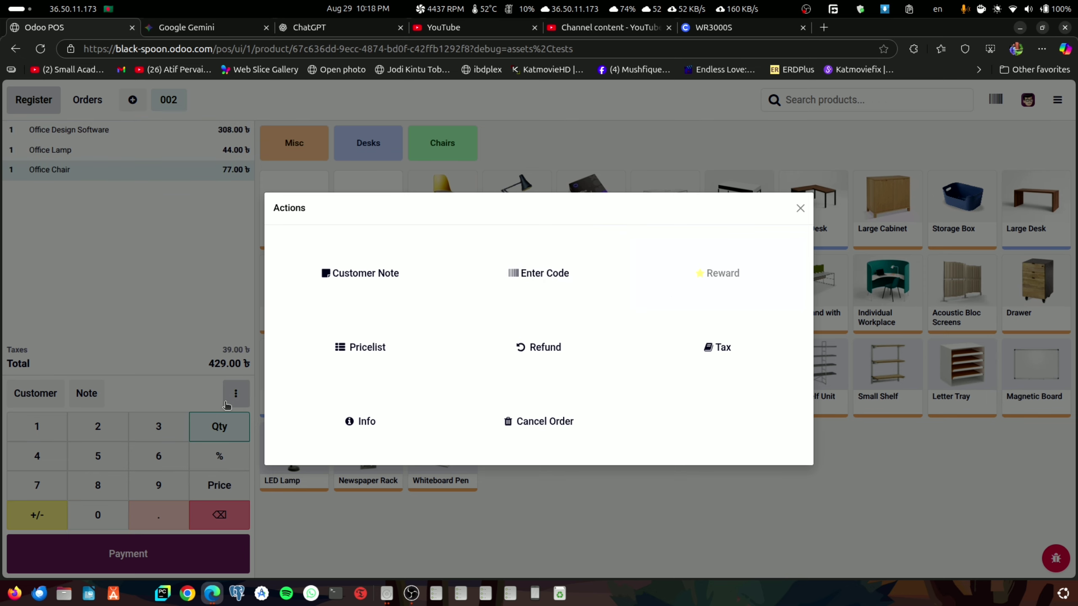
click(498, 286)
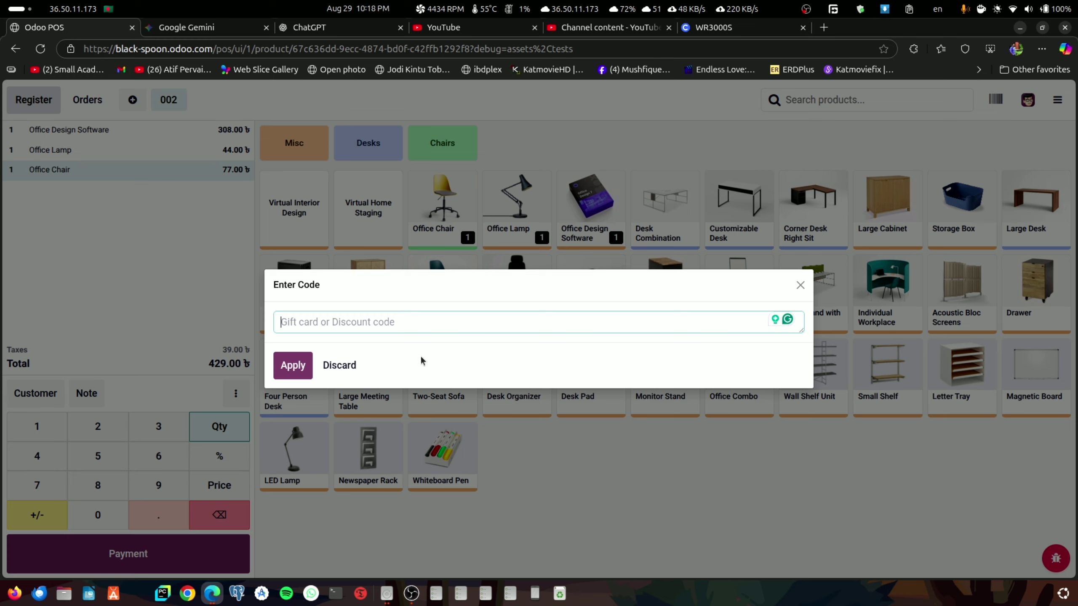
text(PROMO_CODE_3bb5)
click(299, 361)
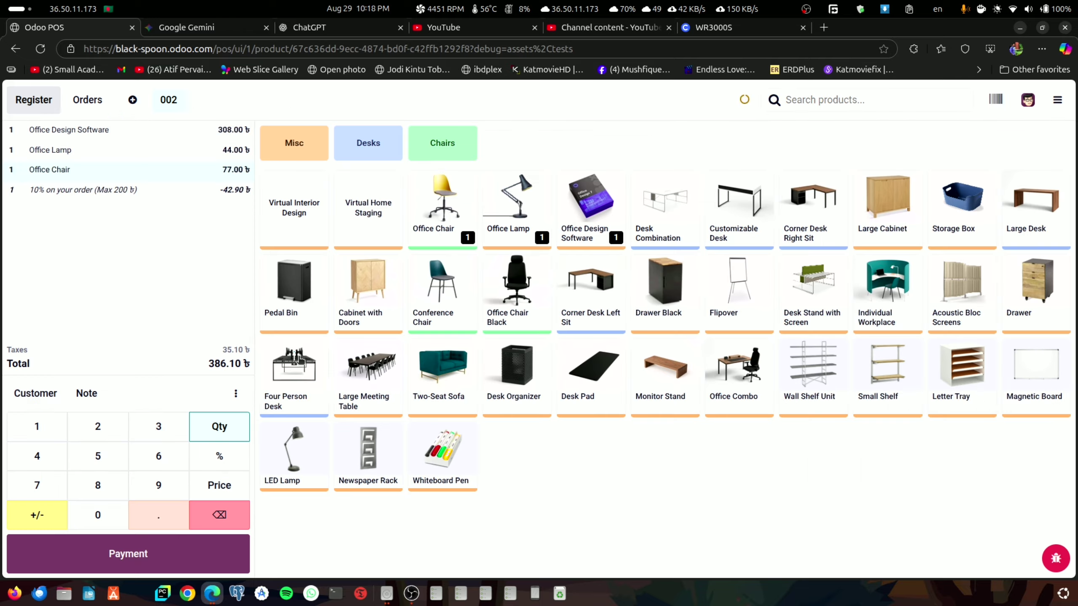